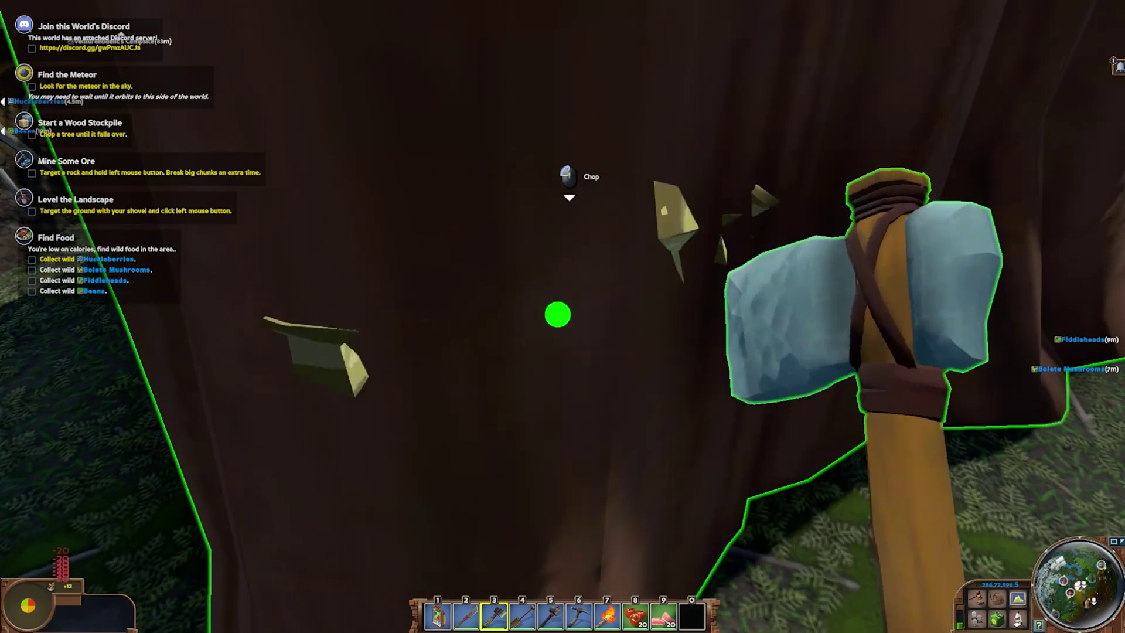
Step: Chop the tree in front of the player with three stone-axe swings
click(563, 316)
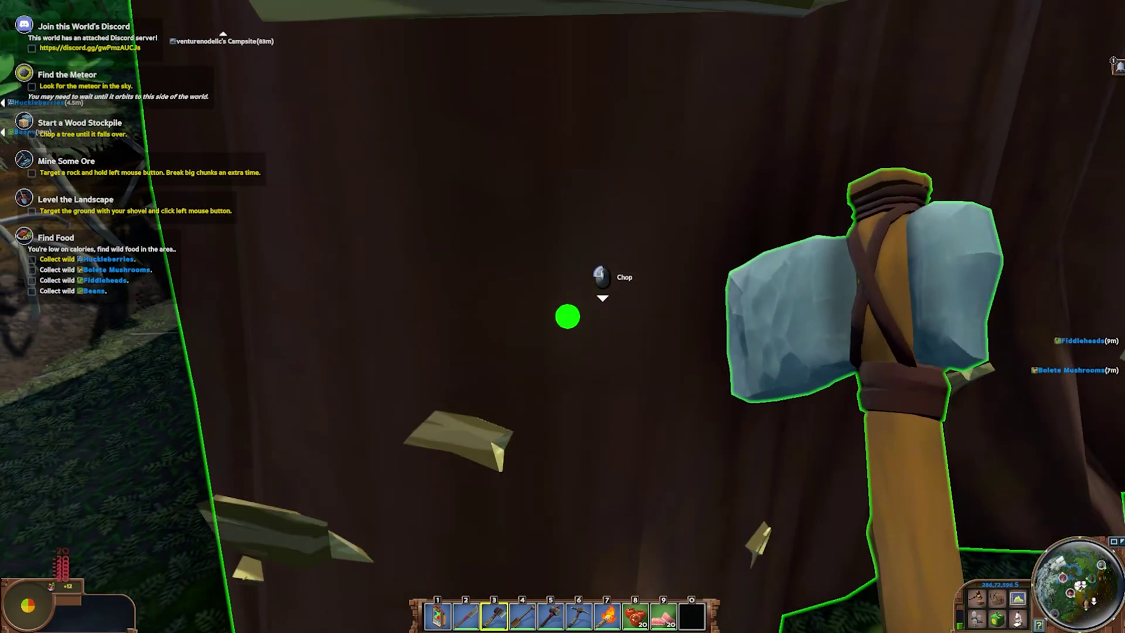
click(567, 317)
click(567, 316)
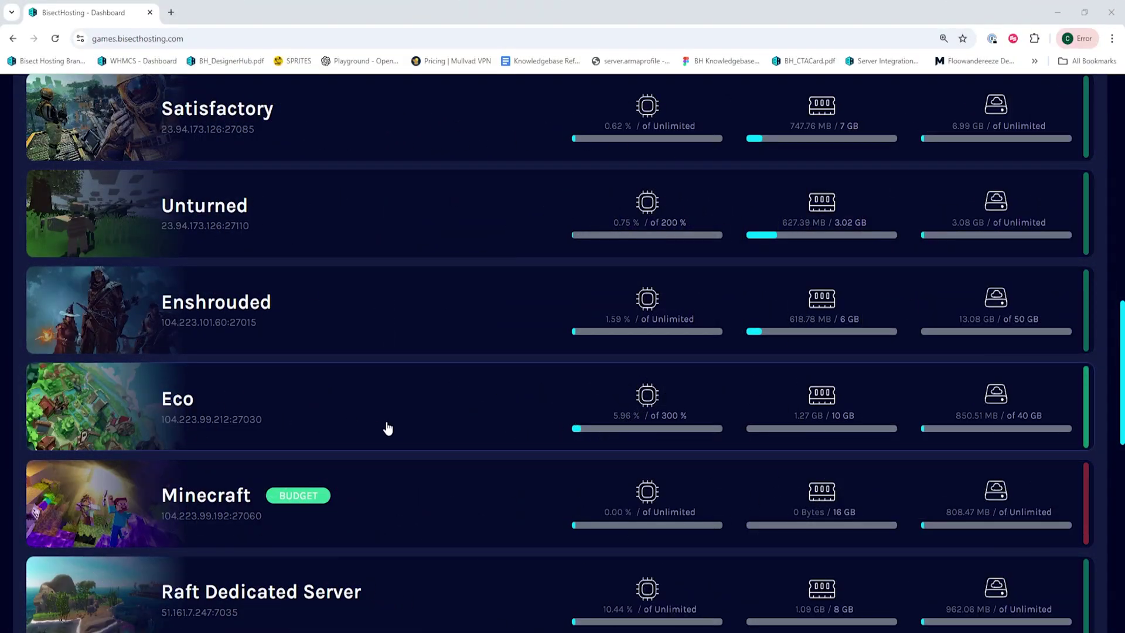
Step: Open the Eco server, stop it, and go to its Files section
click(365, 414)
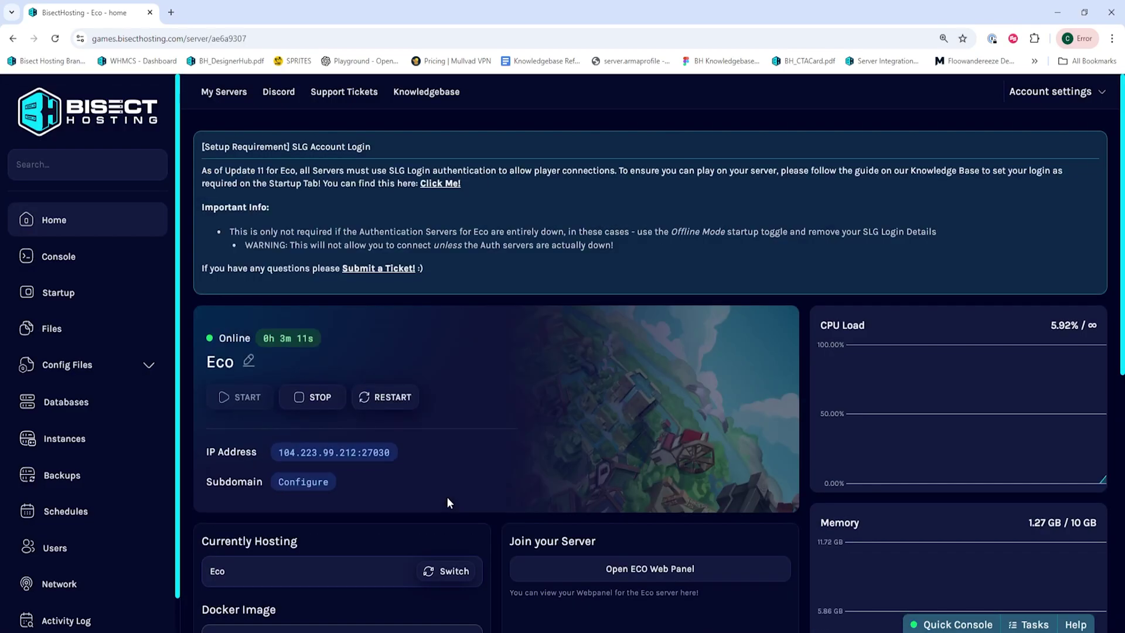
click(314, 398)
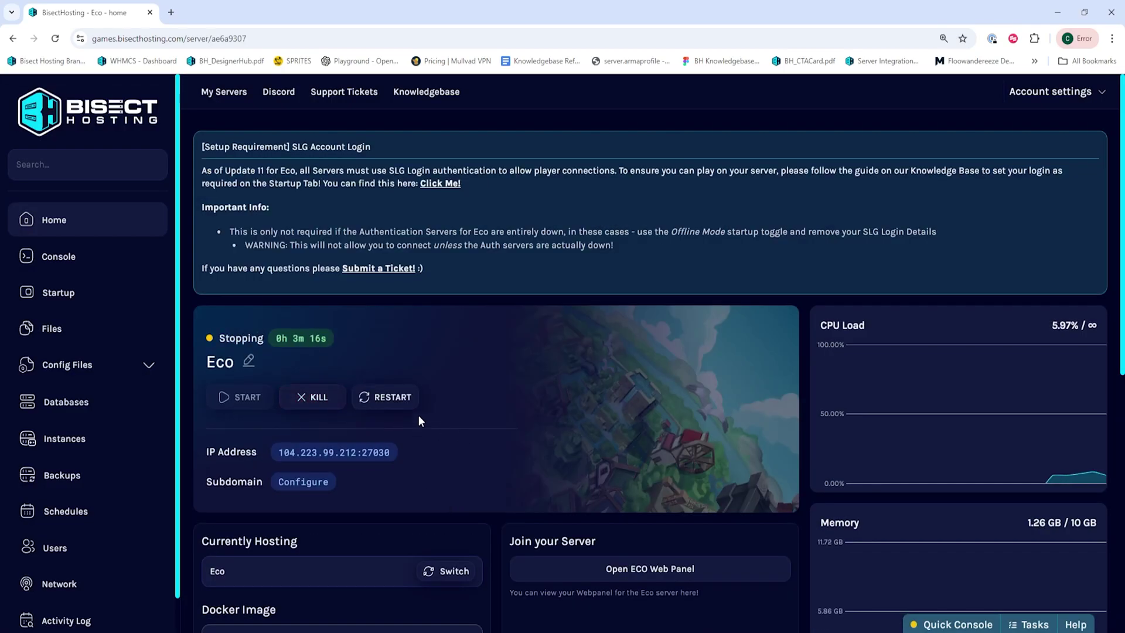
click(53, 330)
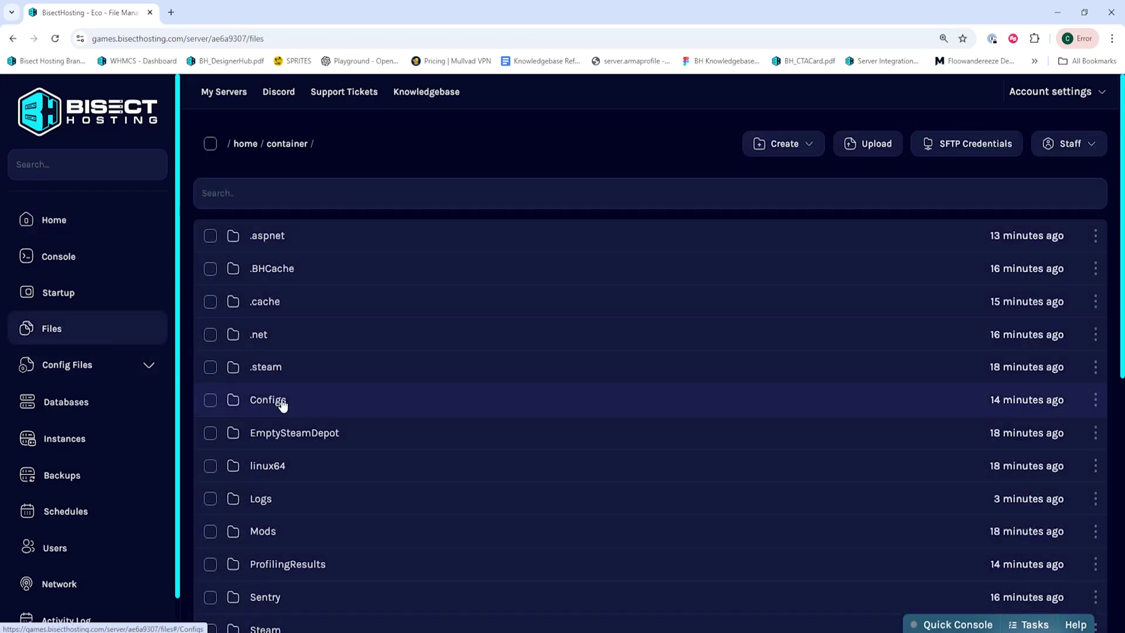
Step: Open Users.eco from the Configs folder in the editor
click(348, 408)
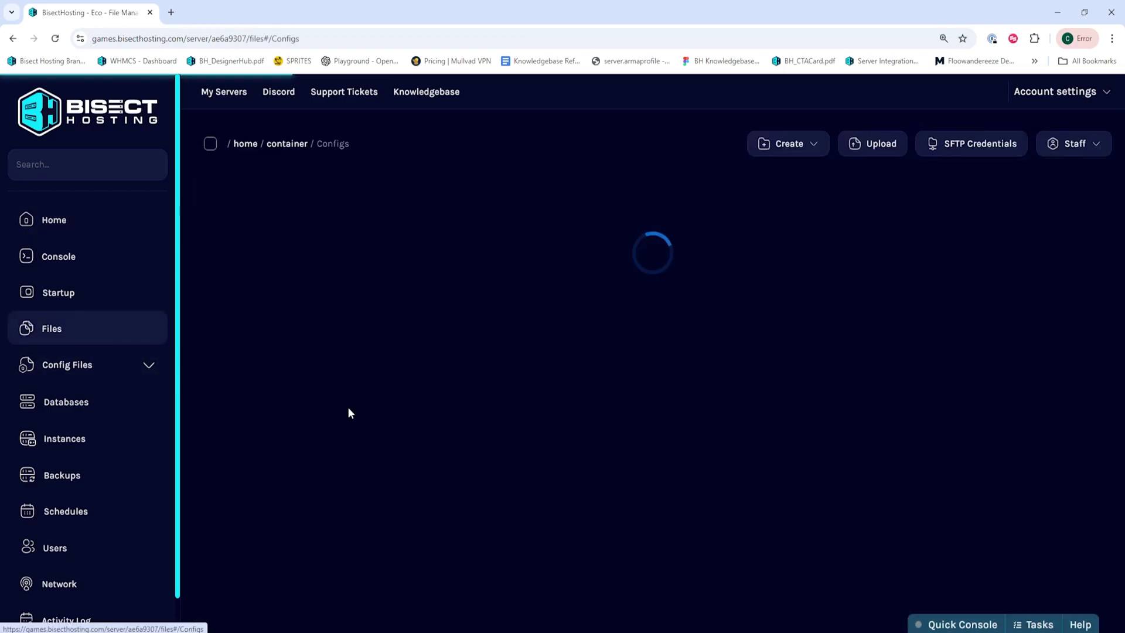
scroll(403, 426, down, 2)
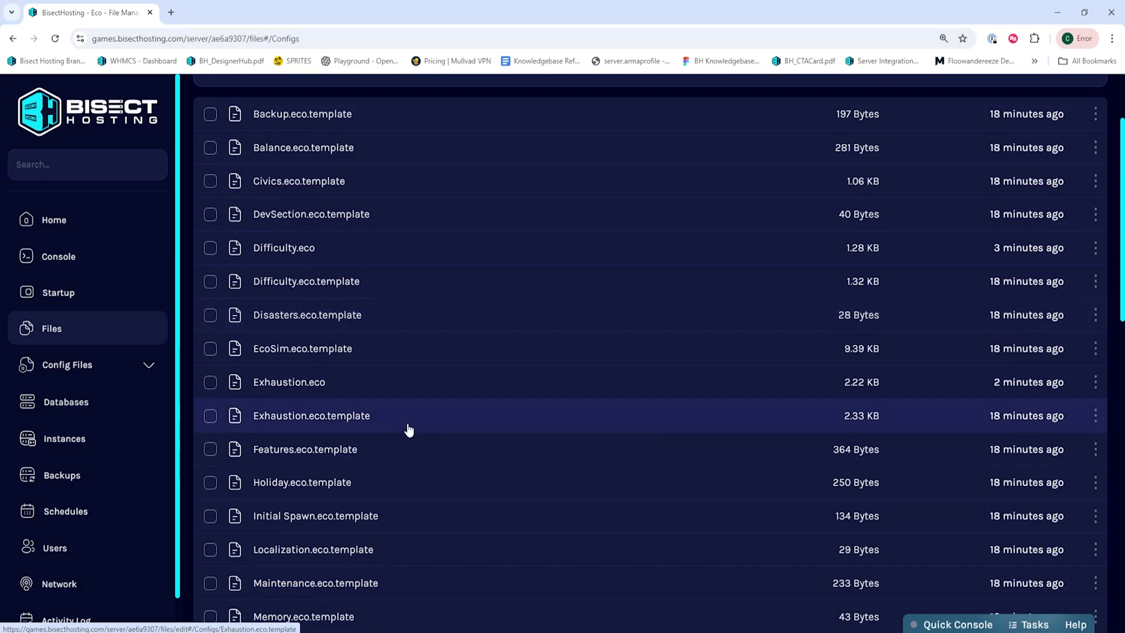
scroll(485, 413, down, 10)
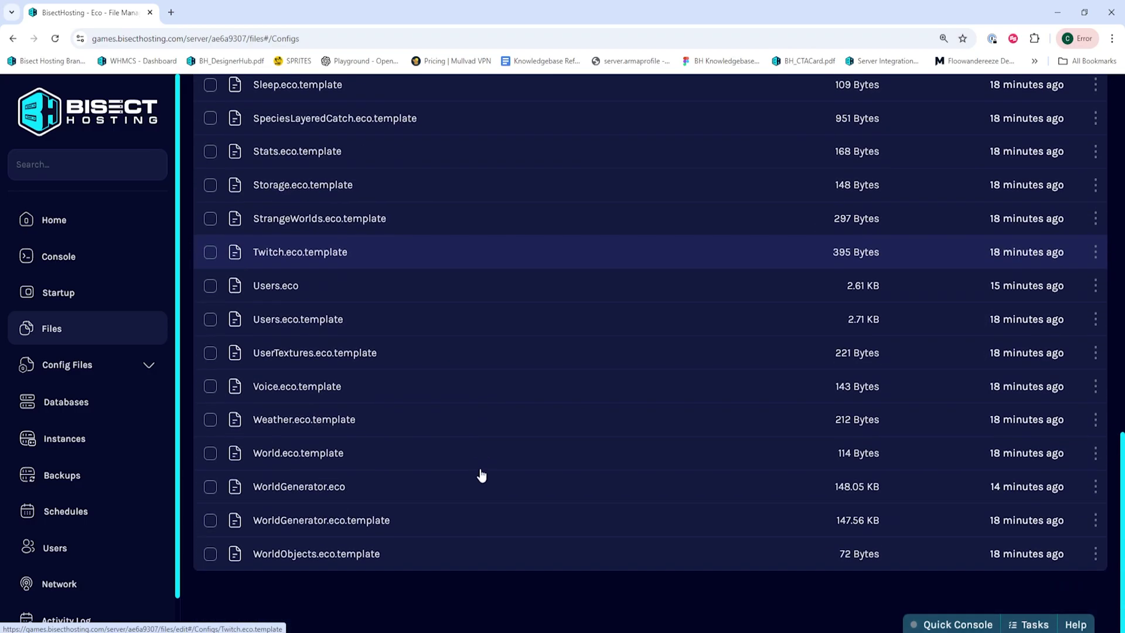
click(357, 300)
scroll(386, 188, down, 10)
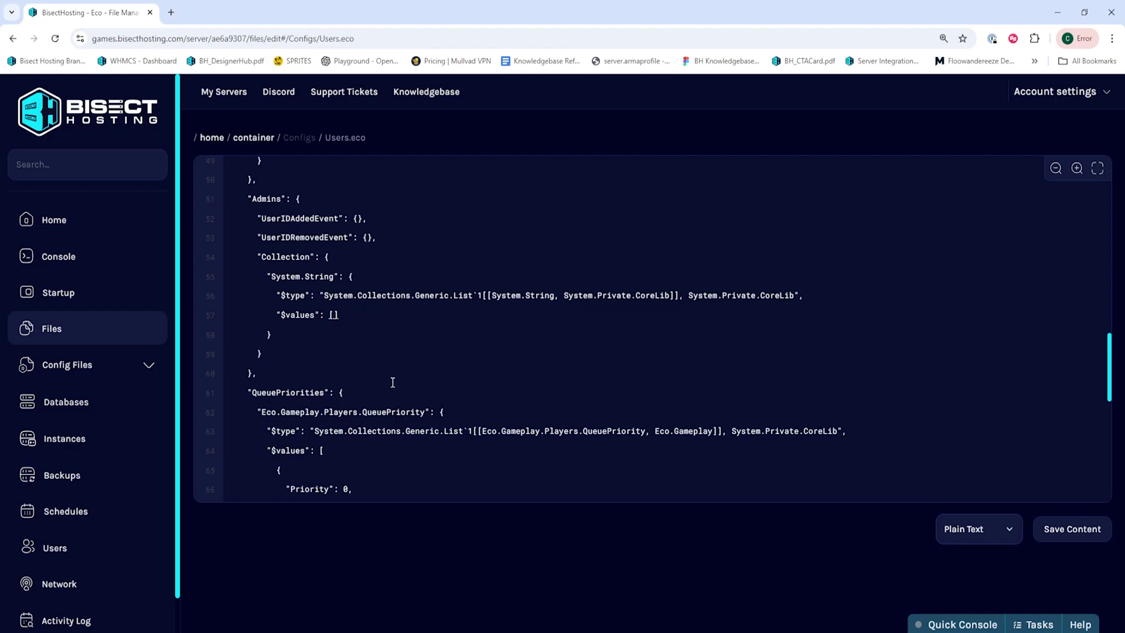
Step: Paste two comma-separated admin SteamID64s into the Admins $values brackets on line 57
key(ctrl+v)
key(ctrl+v)
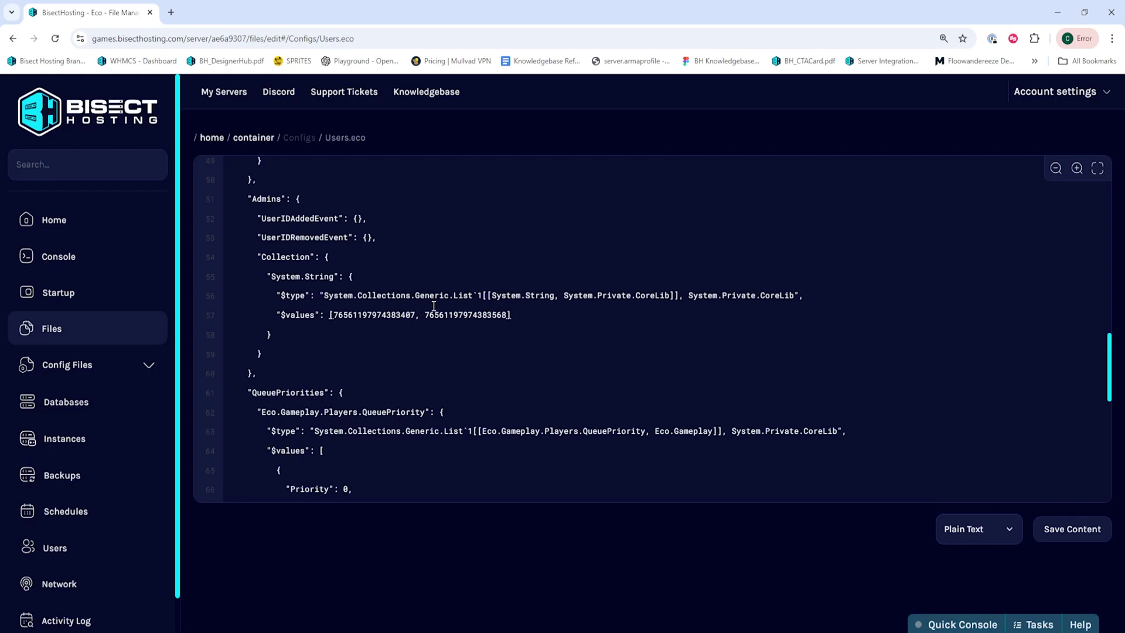
Step: Save the Users.eco content and return to the server's Home page
click(1105, 528)
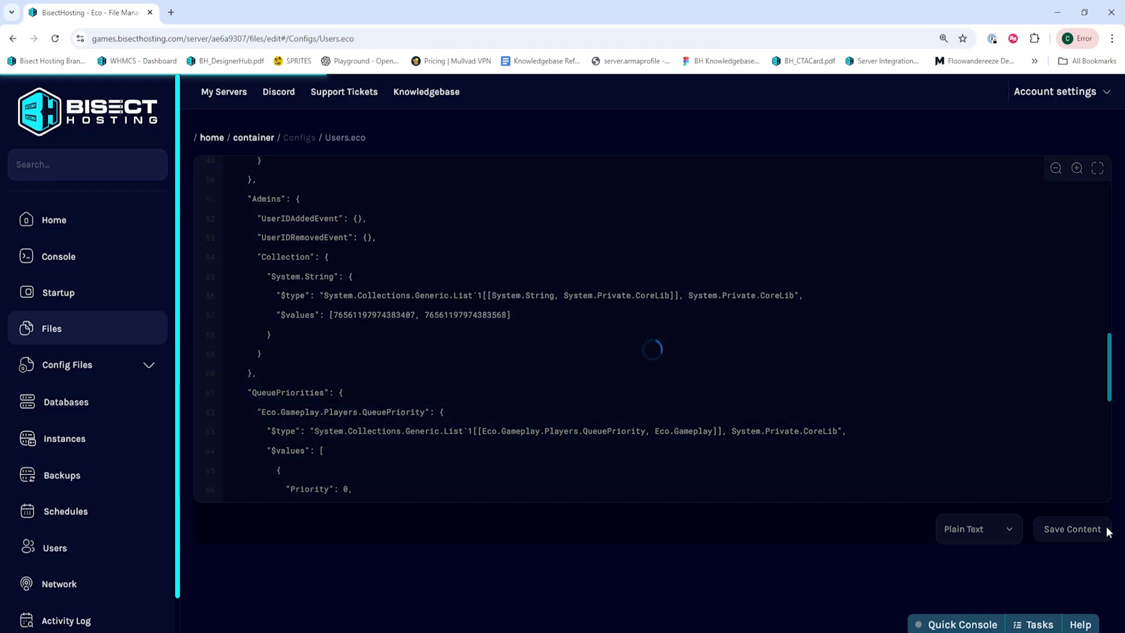
click(77, 222)
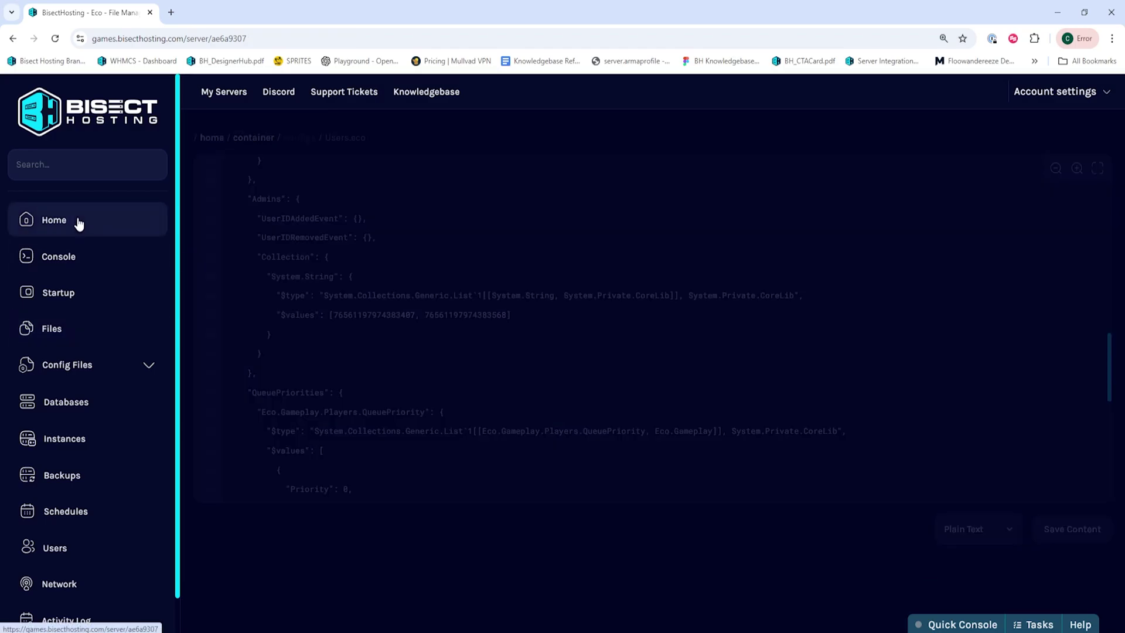